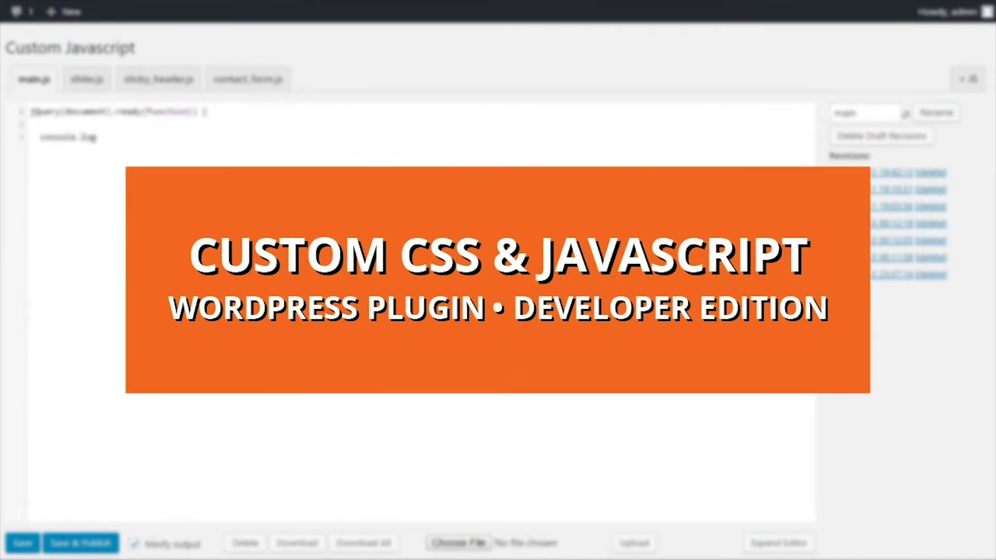
{"action": "type", "text": "('Hello world!');"}
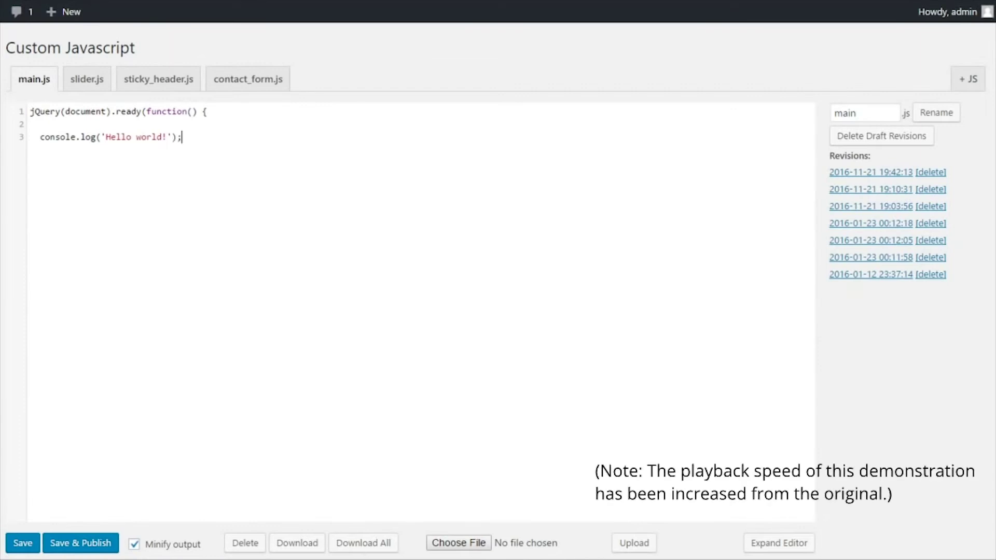
Add a #my-button click handler that slides down #my-hidden-div, closing main.js's ready block.
{"action": "key", "text": "Return"}
{"action": "type", "text": "$("}
{"action": "type", "text": "my-"}
{"action": "type", "text": "button"}
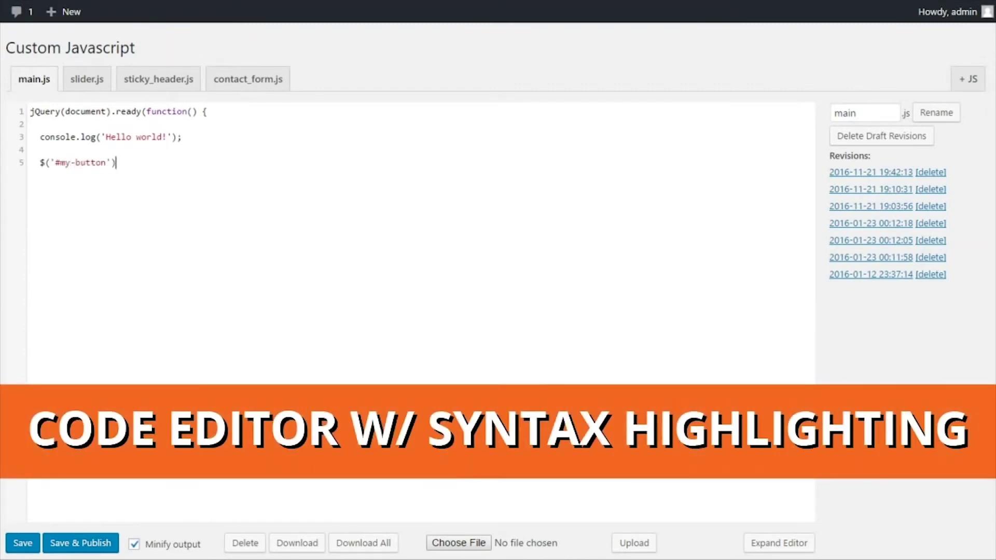
{"action": "type", "text": ".click(function() {"}
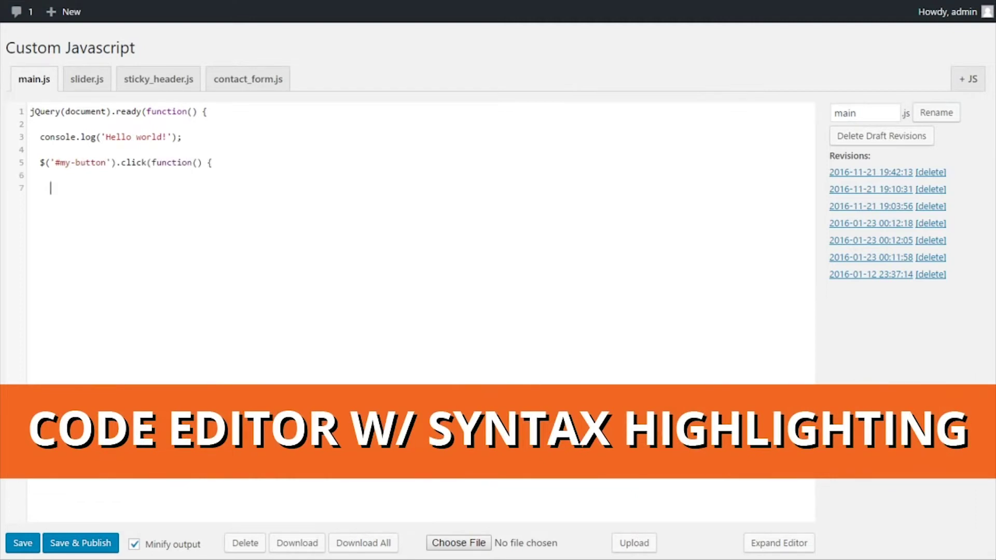
{"action": "type", "text": "#my"}
{"action": "type", "text": "-0h"}
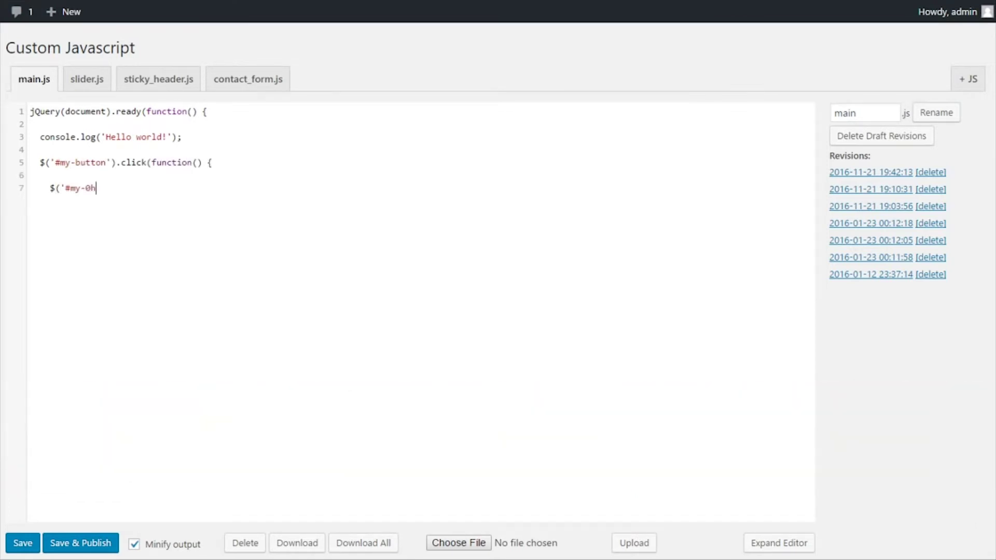
{"action": "type", "text": "idden"}
{"action": "type", "text": "-div').slide"}
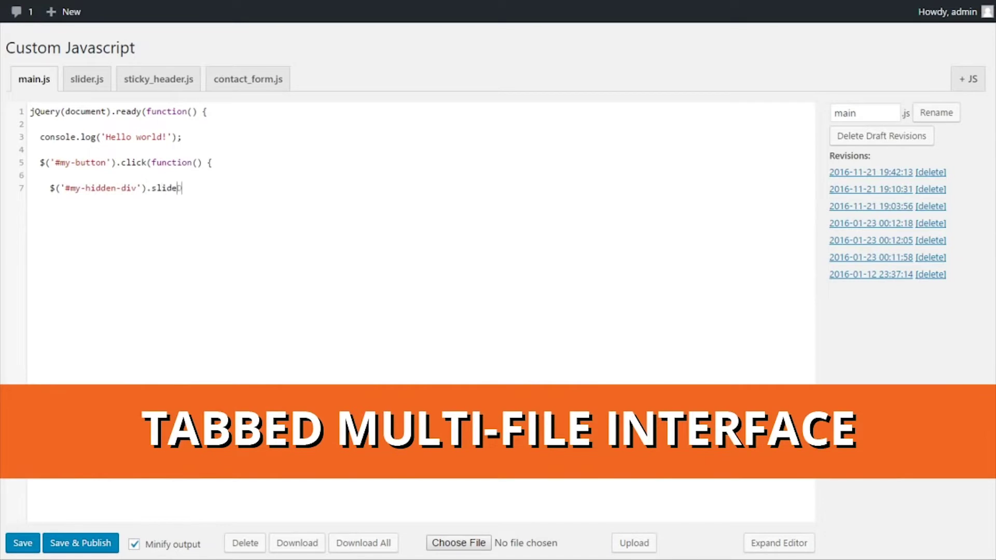
{"action": "type", "text": "Down()"}
{"action": "key", "text": "Return"}
{"action": "key", "text": "Return"}
{"action": "type", "text": "});"}
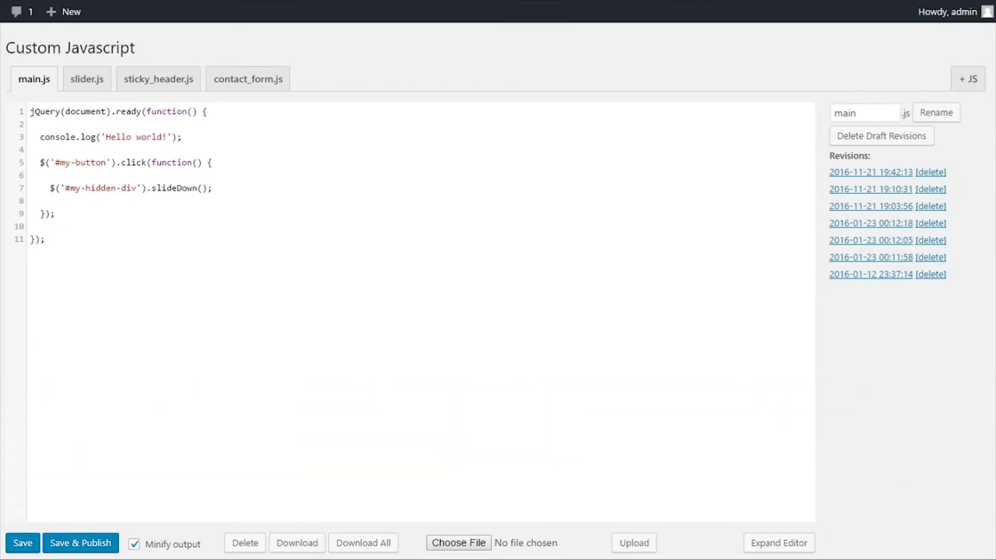
Save the main.js changes as a new revision.
{"action": "left_click", "coordinate": [23, 545]}
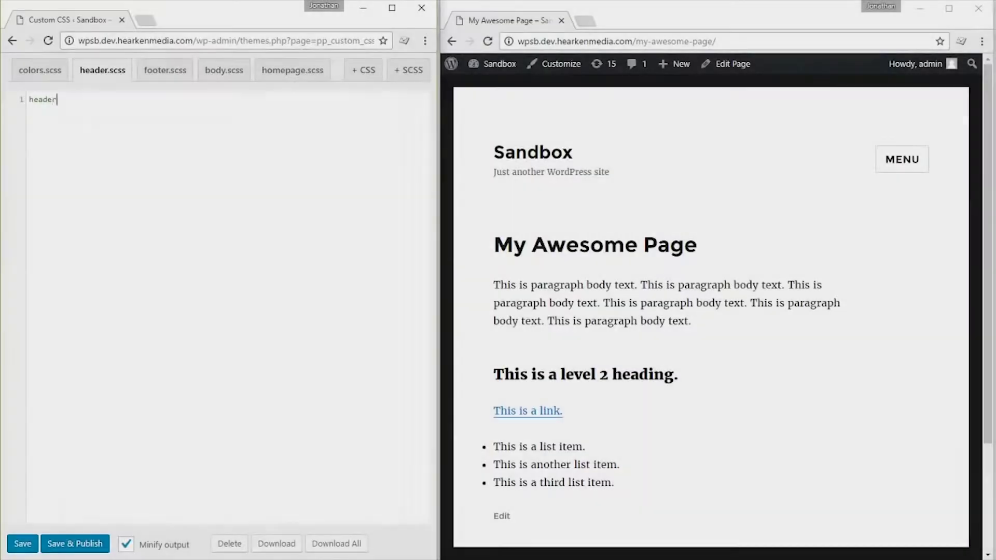
{"action": "type", "text": "#masthead {"}
Give header#masthead a #339933 background, 20px bottom margin and white .site-title links.
{"action": "key", "text": "Return"}
{"action": "key", "text": "Return"}
{"action": "type", "text": "background-color: "}
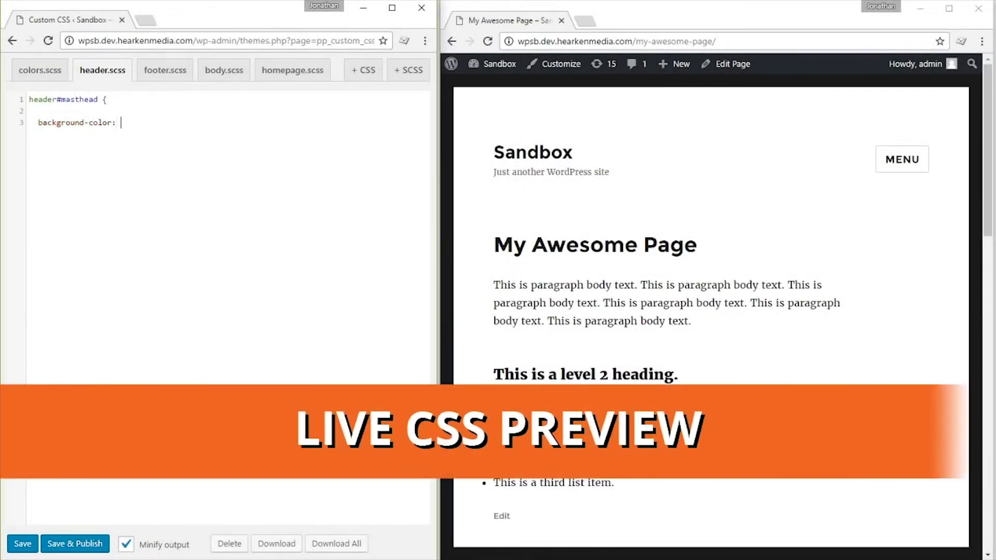
{"action": "type", "text": "#339933;"}
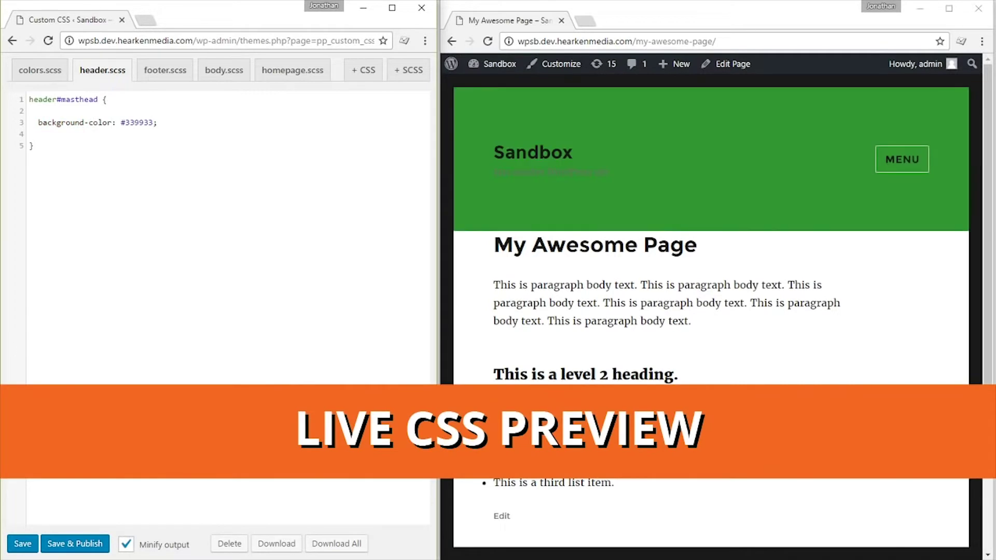
{"action": "key", "text": "Return"}
{"action": "type", "text": "margin-bottom: 20px;"}
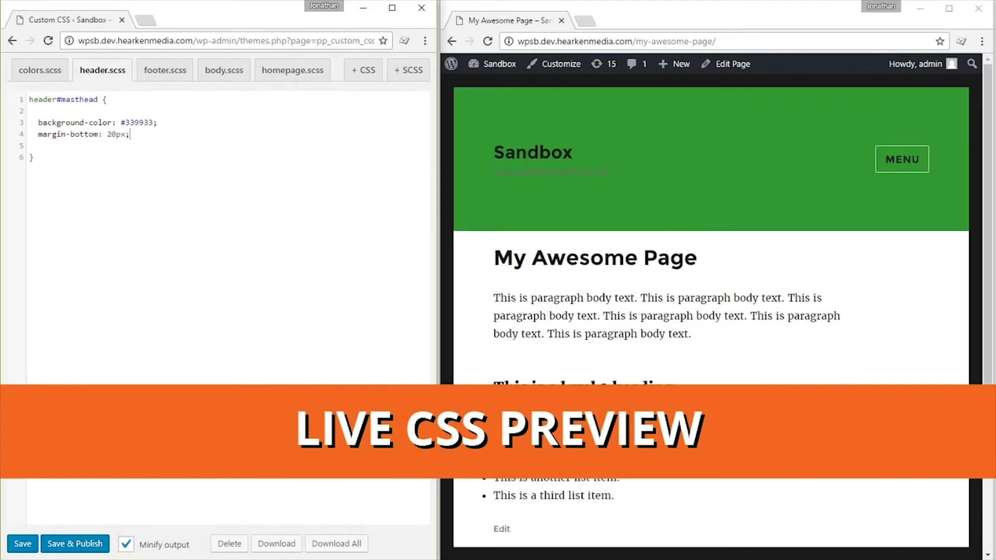
{"action": "key", "text": "Return"}
{"action": "key", "text": "Return"}
{"action": "type", "text": ".site-branding {"}
{"action": "key", "text": "Return"}
{"action": "key", "text": "Return"}
{"action": "type", "text": "}"}
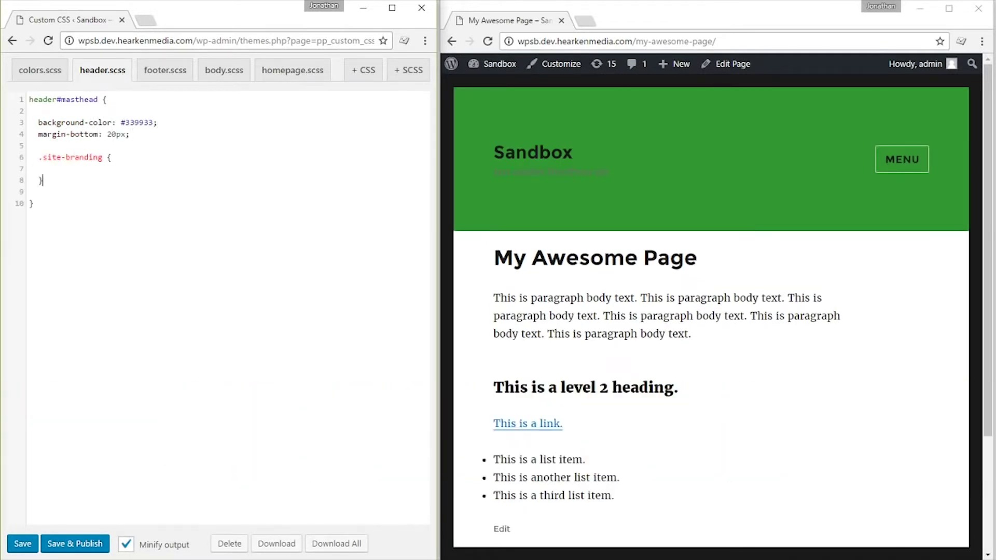
{"action": "key", "text": "Return"}
{"action": "key", "text": "Return"}
{"action": "key", "text": "Up"}
{"action": "type", "text": ".site-titel"}
{"action": "key", "text": "Return"}
{"action": "type", "text": "color: #fff;"}
{"action": "key", "text": "Return"}
{"action": "type", "text": "}"}
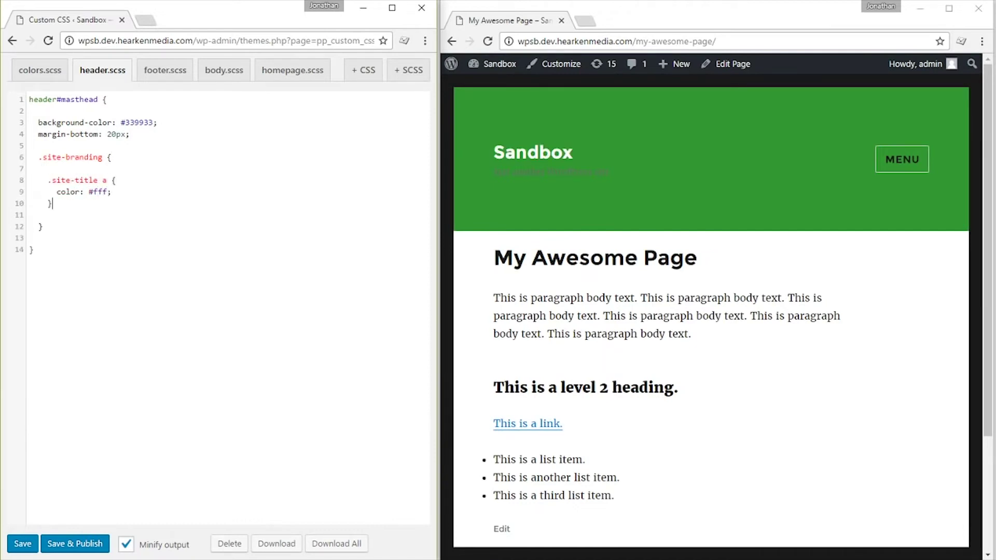
Define $color-primary: #339933 in colors.scss and use it as the masthead background.
{"action": "left_click", "coordinate": [43, 69]}
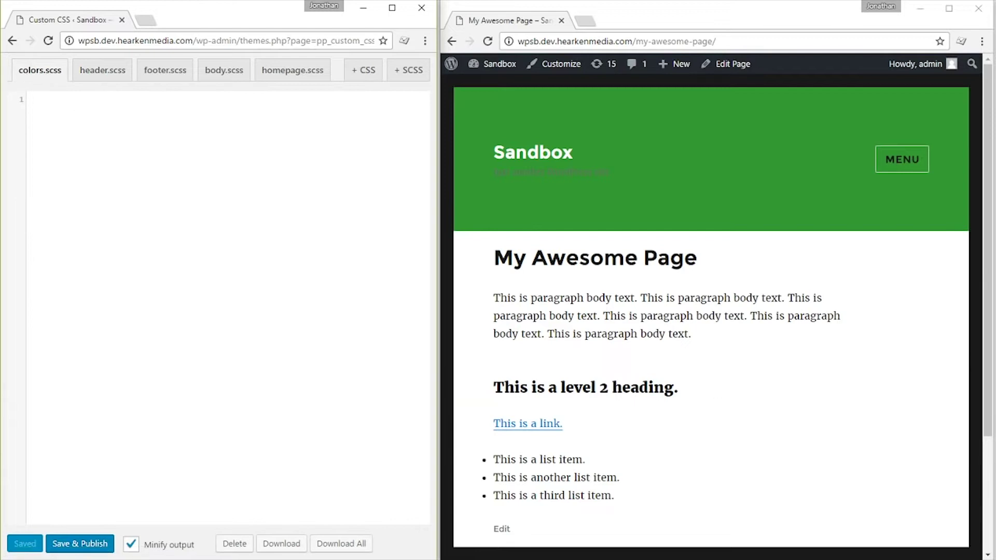
{"action": "type", "text": "$color-primary: #339933;"}
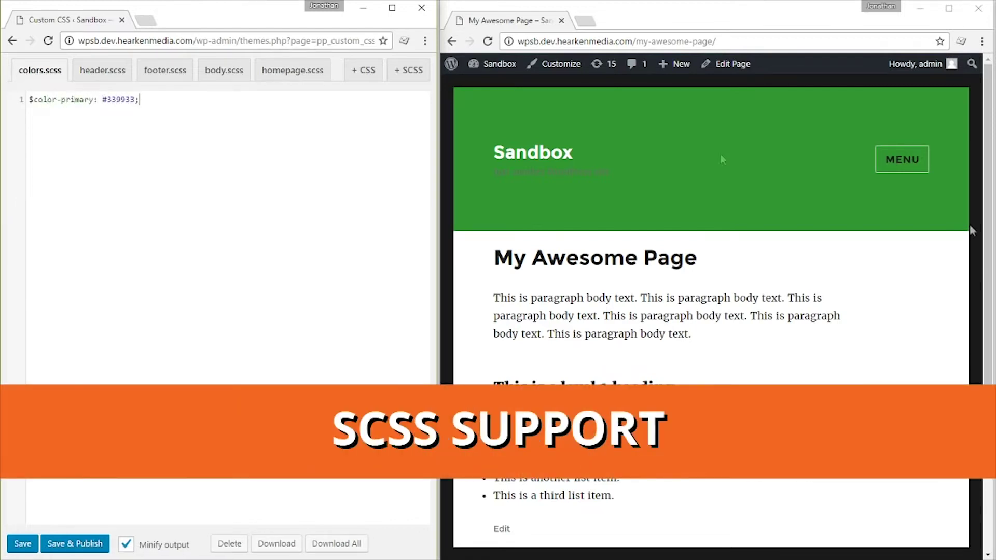
{"action": "left_click", "coordinate": [102, 70]}
{"action": "left_click", "coordinate": [179, 123]}
{"action": "type", "text": "$colo"}
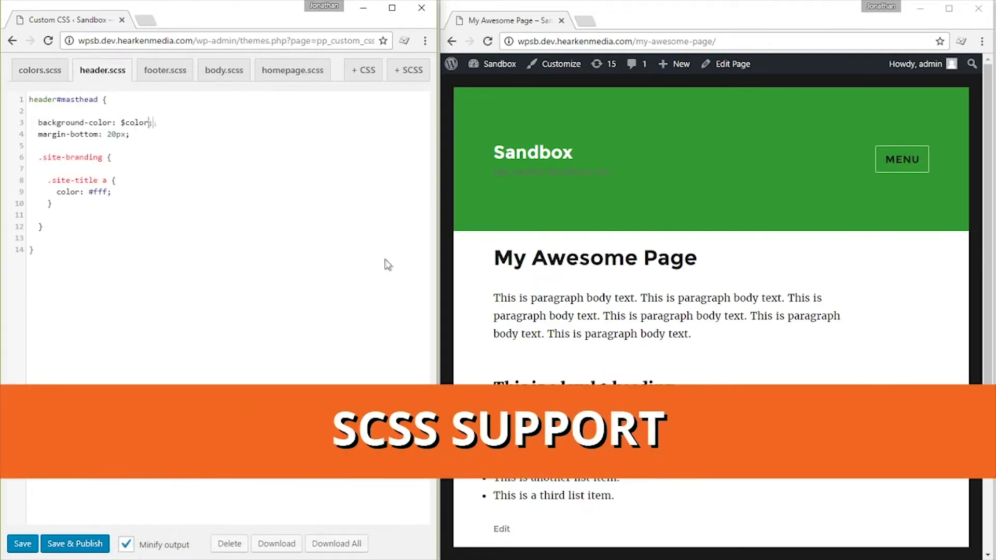
{"action": "type", "text": "r-primary"}
Add a .site-description rule coloured lighten($color-primary, 30) in header.scss.
{"action": "left_click", "coordinate": [128, 202]}
{"action": "key", "text": "Return"}
{"action": "key", "text": "Return"}
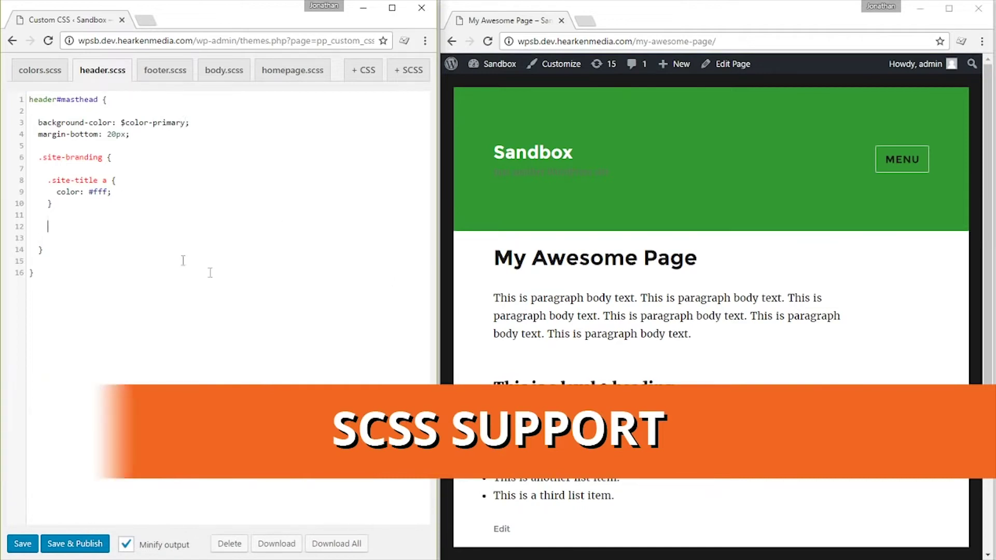
{"action": "type", "text": ".site-description {"}
{"action": "key", "text": "Return"}
{"action": "key", "text": "Return"}
{"action": "type", "text": "}"}
{"action": "key", "text": "Up"}
{"action": "type", "text": "color"}
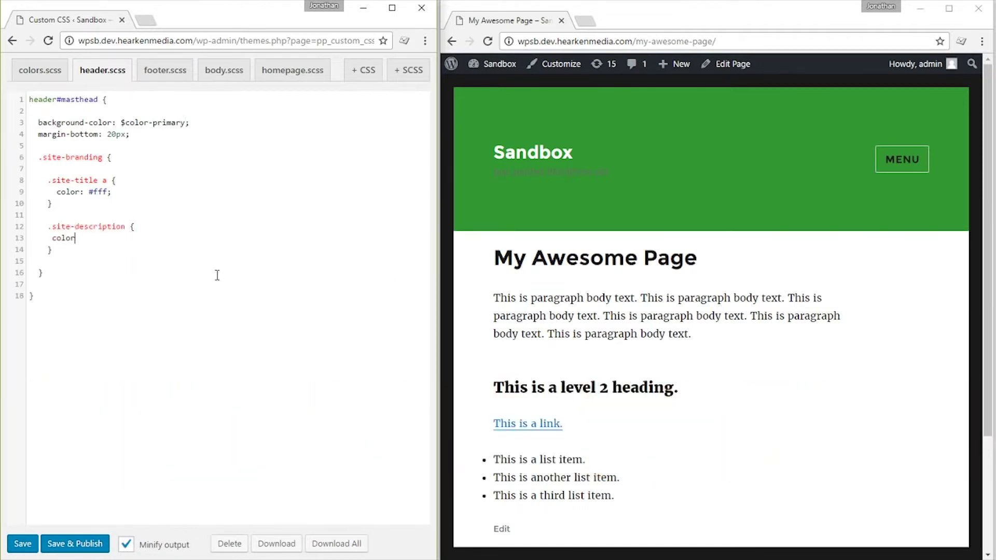
{"action": "type", "text": ": lighten($color-primary"}
{"action": "type", "text": ", 30);"}
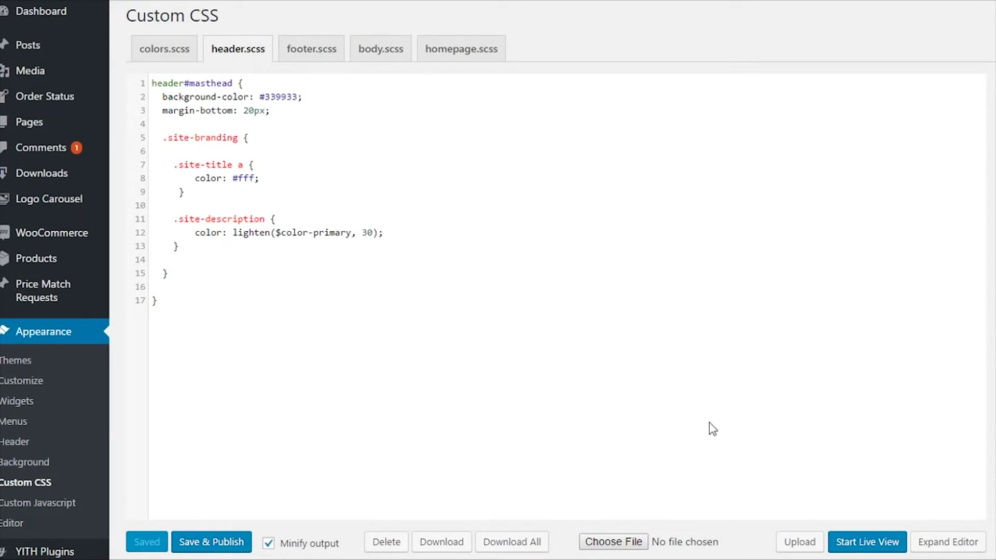
Export all custom stylesheet files as Custom CSS.zip.
{"action": "left_click", "coordinate": [514, 543]}
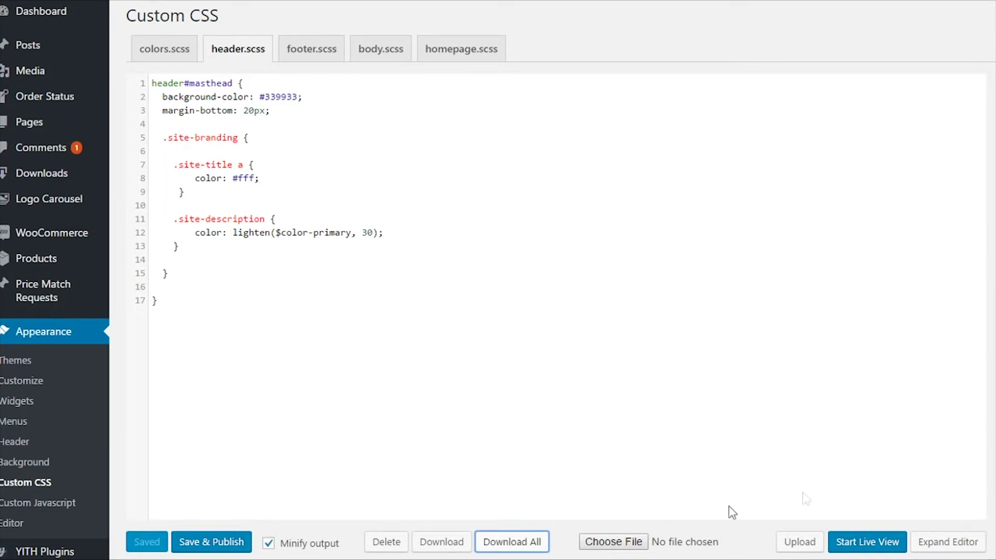
Choose mycss.zip as the import archive and upload it.
{"action": "left_click", "coordinate": [690, 544]}
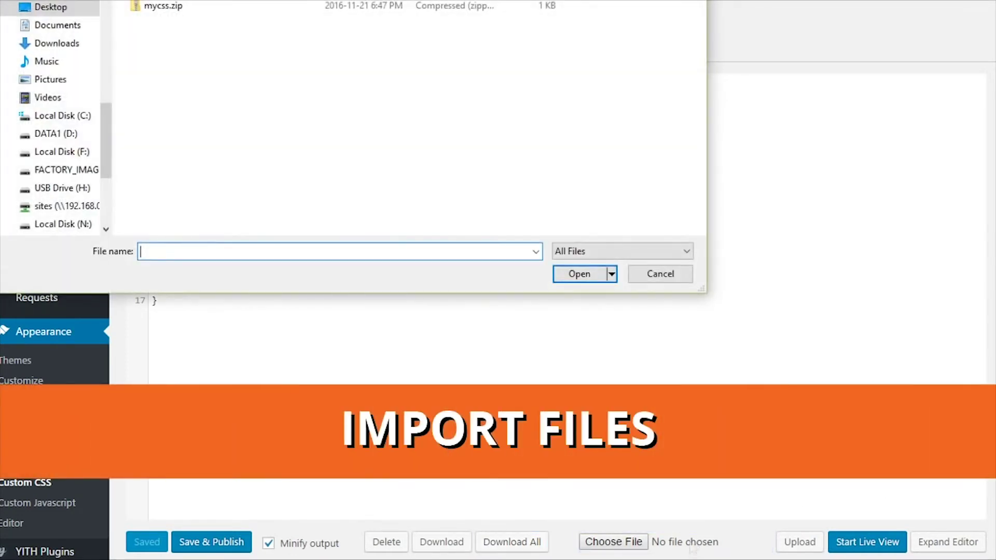
{"action": "double_click", "coordinate": [180, 9]}
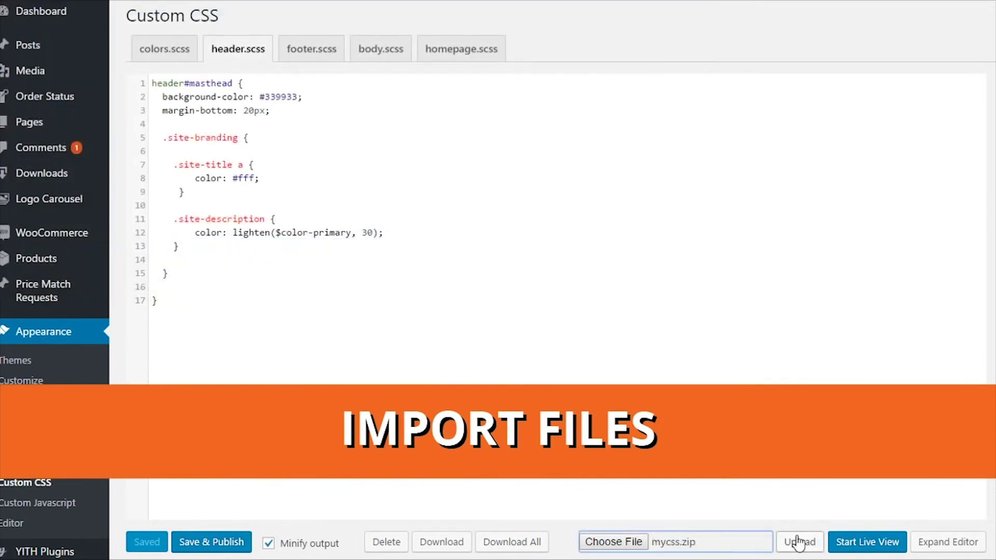
{"action": "left_click", "coordinate": [804, 545]}
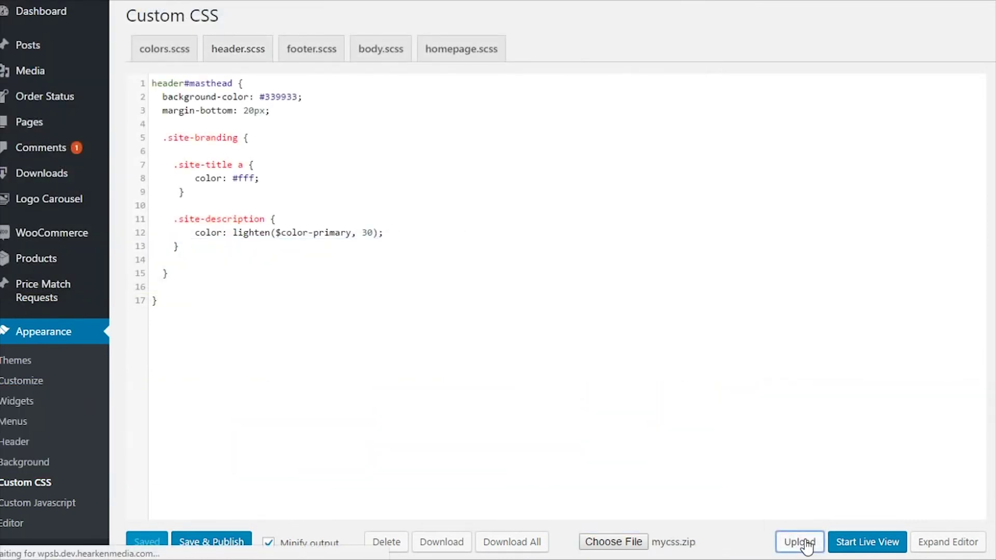